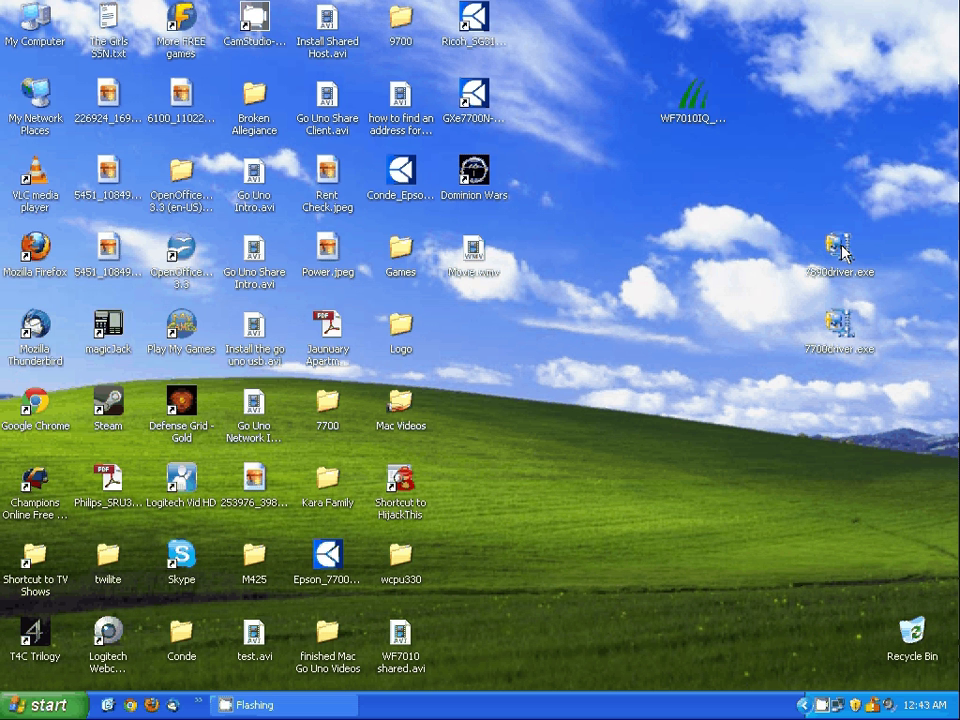
Run 7890driver.exe from the desktop and unzip its files to the default Epson driver folder.
{"action": "left_click", "coordinate": [841, 250]}
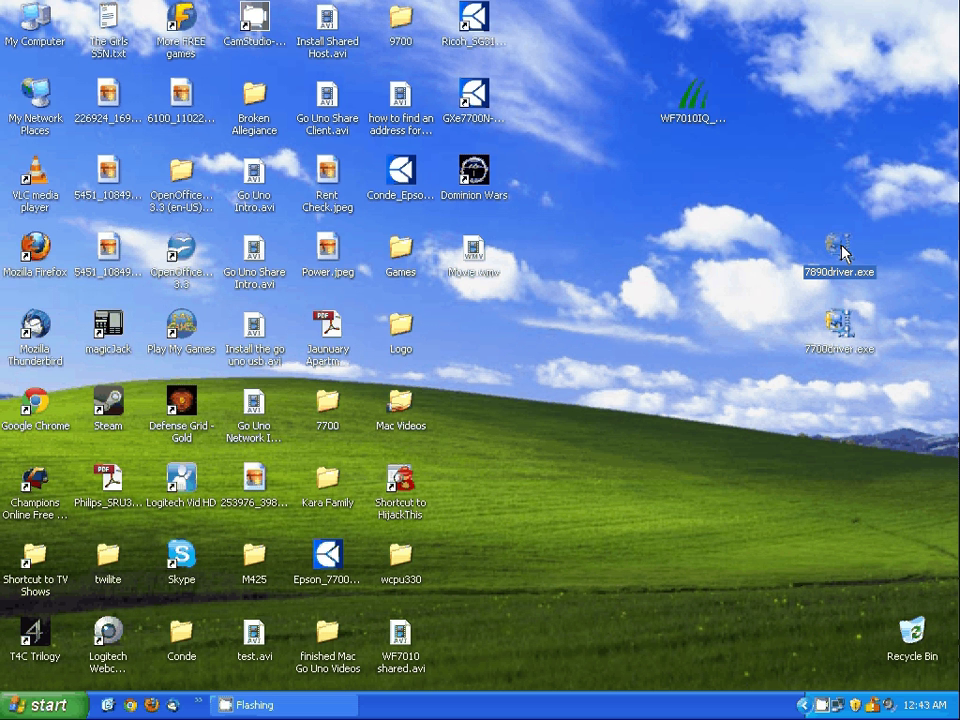
{"action": "double_click", "coordinate": [841, 250]}
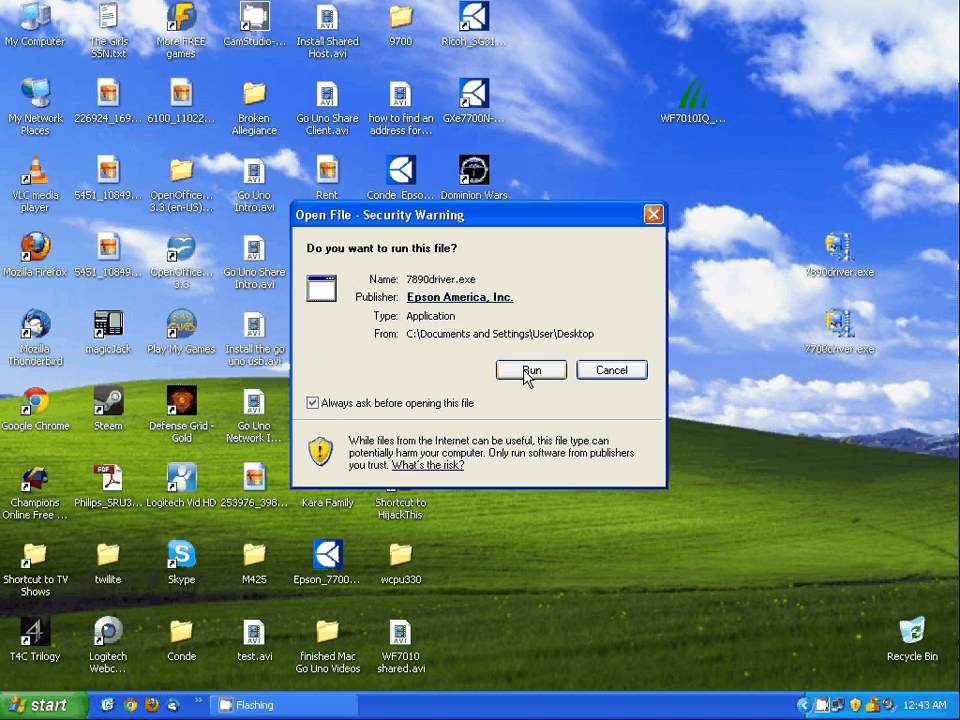
{"action": "left_click", "coordinate": [529, 371]}
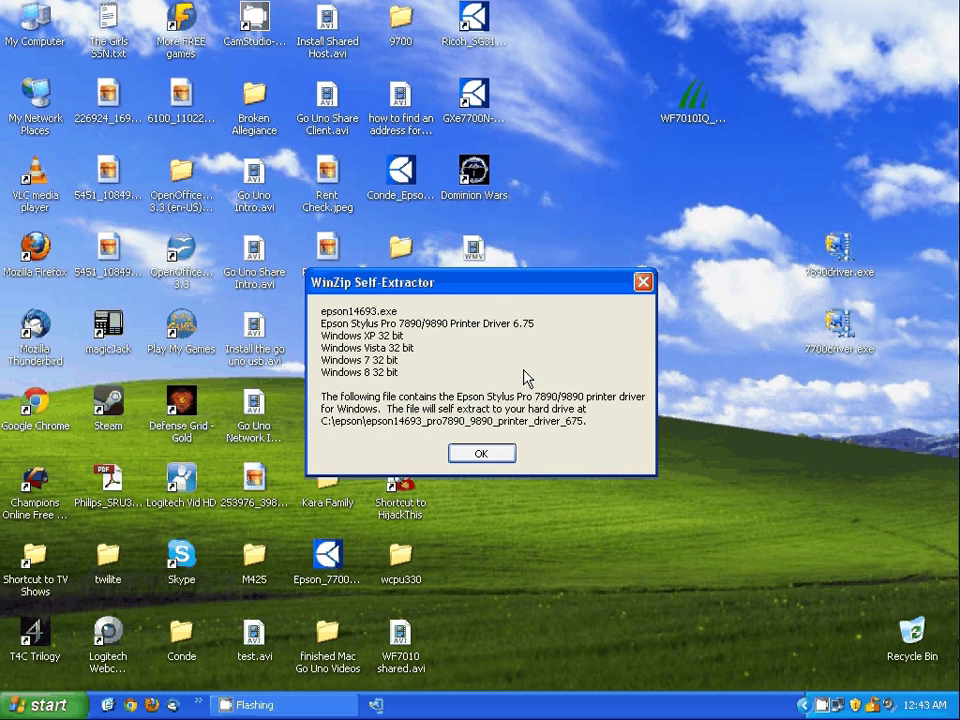
{"action": "left_click", "coordinate": [482, 455]}
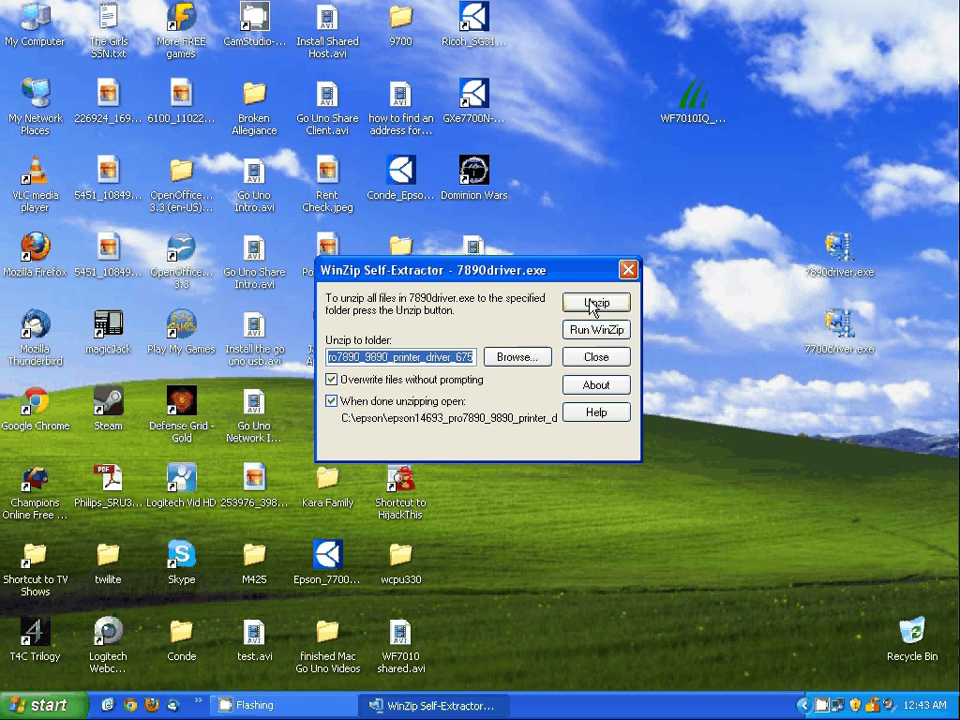
{"action": "left_click", "coordinate": [594, 306]}
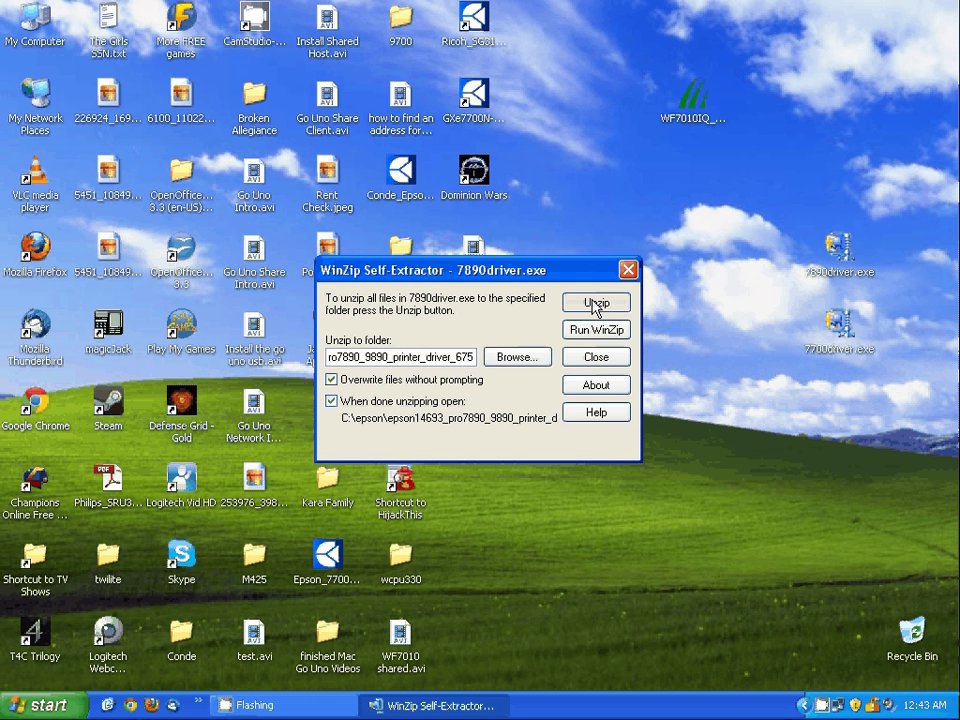
{"action": "left_click", "coordinate": [594, 306]}
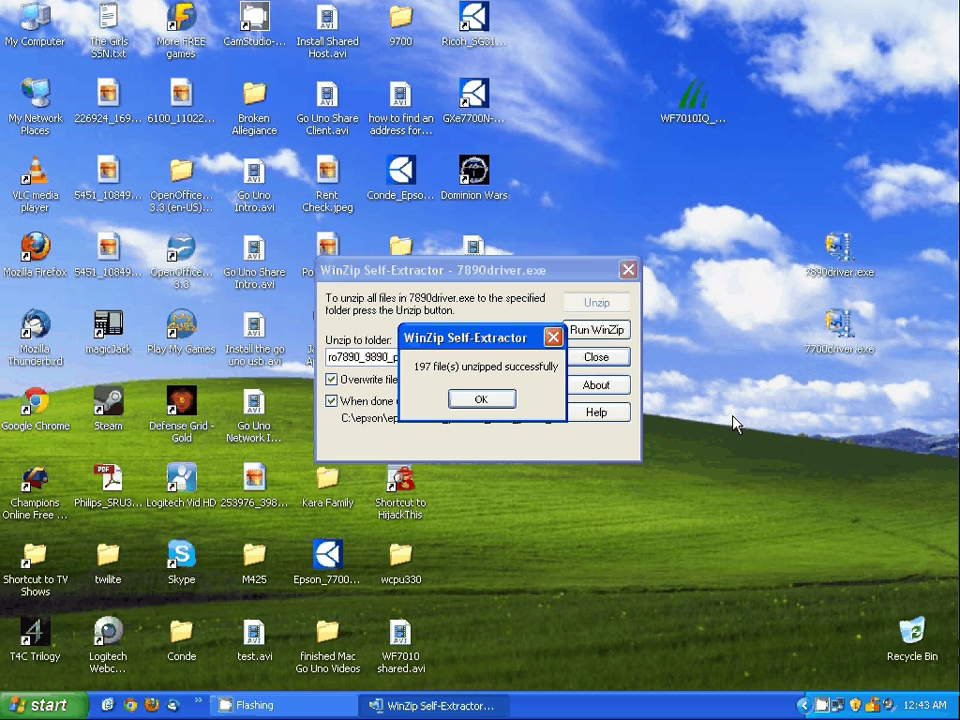
{"action": "left_click", "coordinate": [503, 401]}
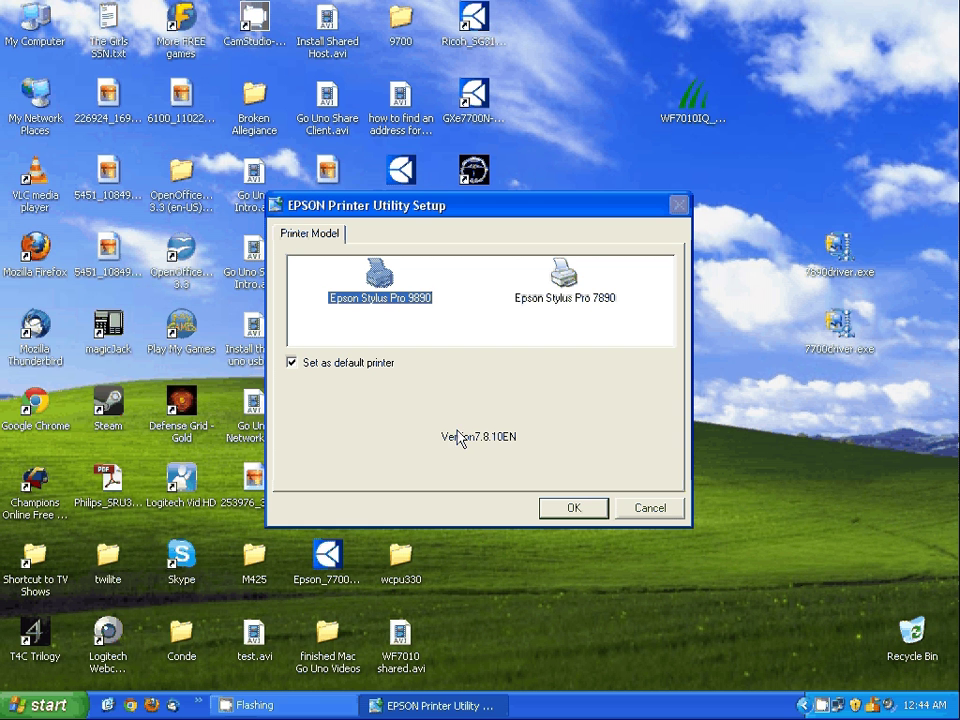
Install the Epson Stylus Pro 7890 driver in English, not set as default printer, continuing past the Windows Logo warning.
{"action": "left_click", "coordinate": [293, 364]}
{"action": "left_click", "coordinate": [292, 364]}
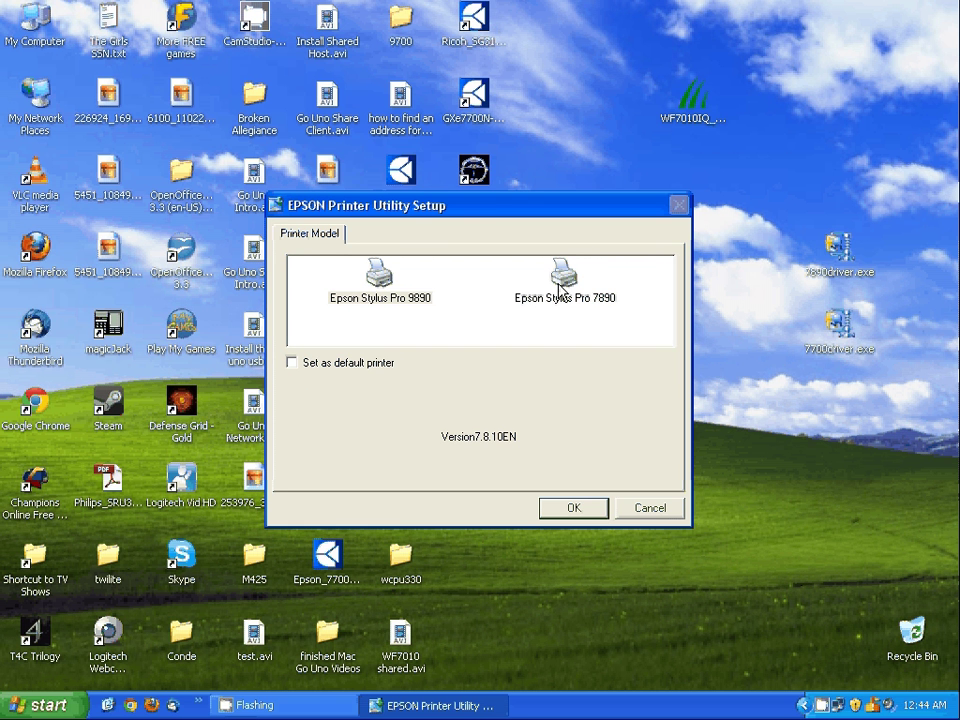
{"action": "left_click", "coordinate": [562, 285]}
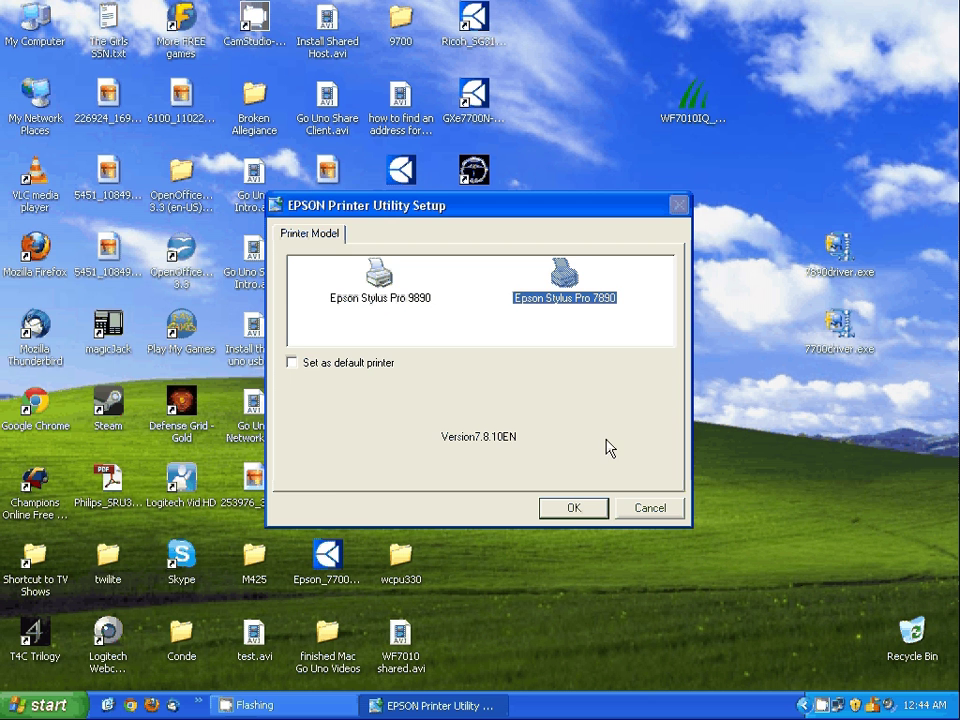
{"action": "left_click", "coordinate": [573, 509]}
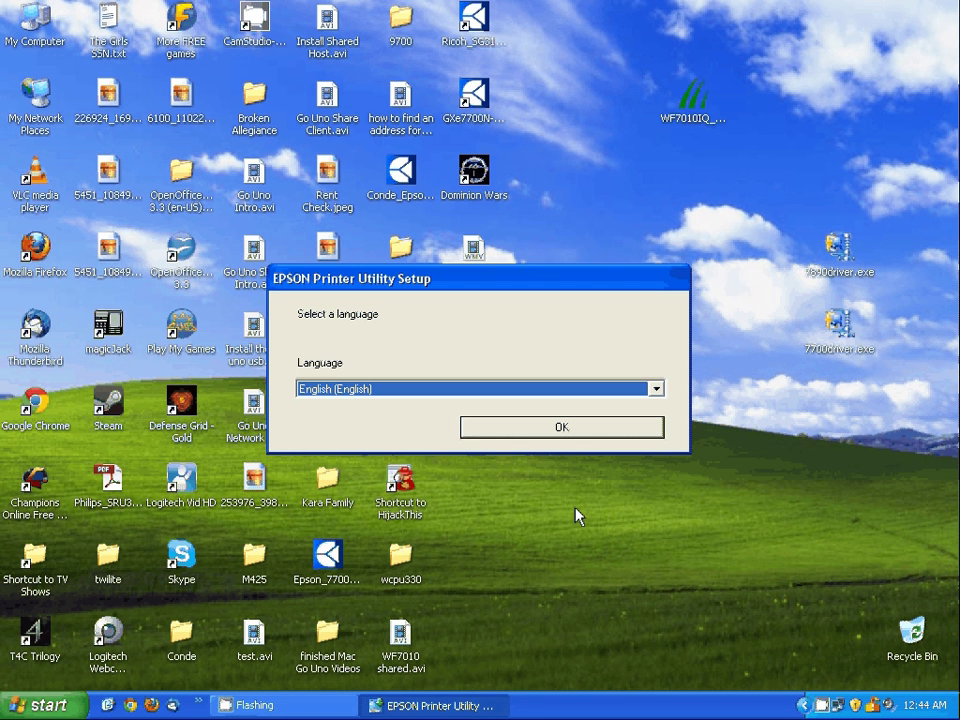
{"action": "left_click", "coordinate": [562, 430]}
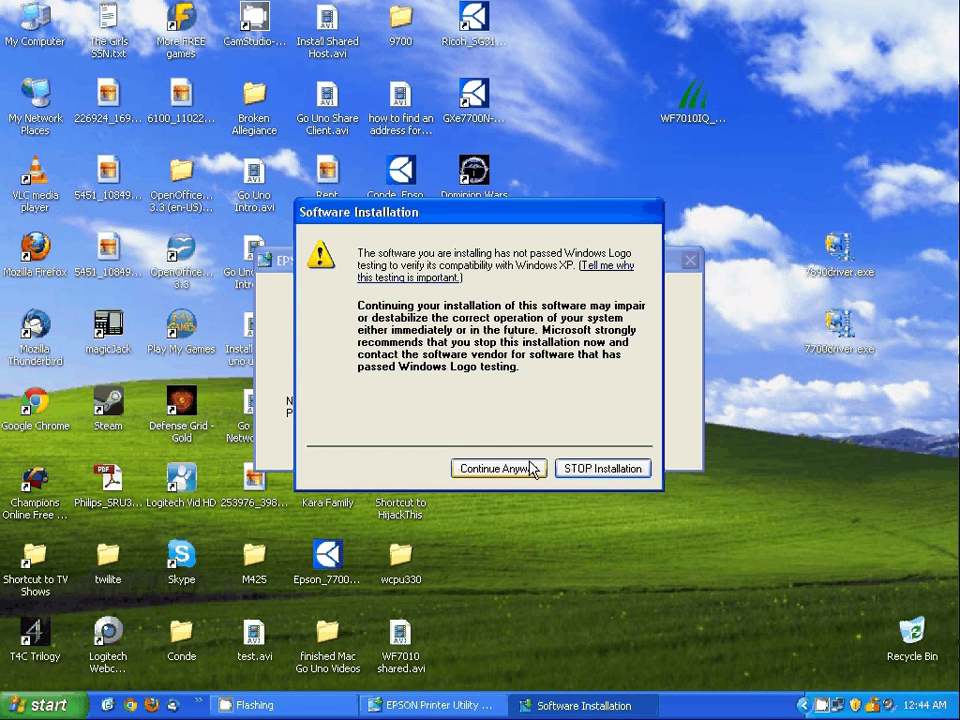
{"action": "left_click", "coordinate": [532, 469]}
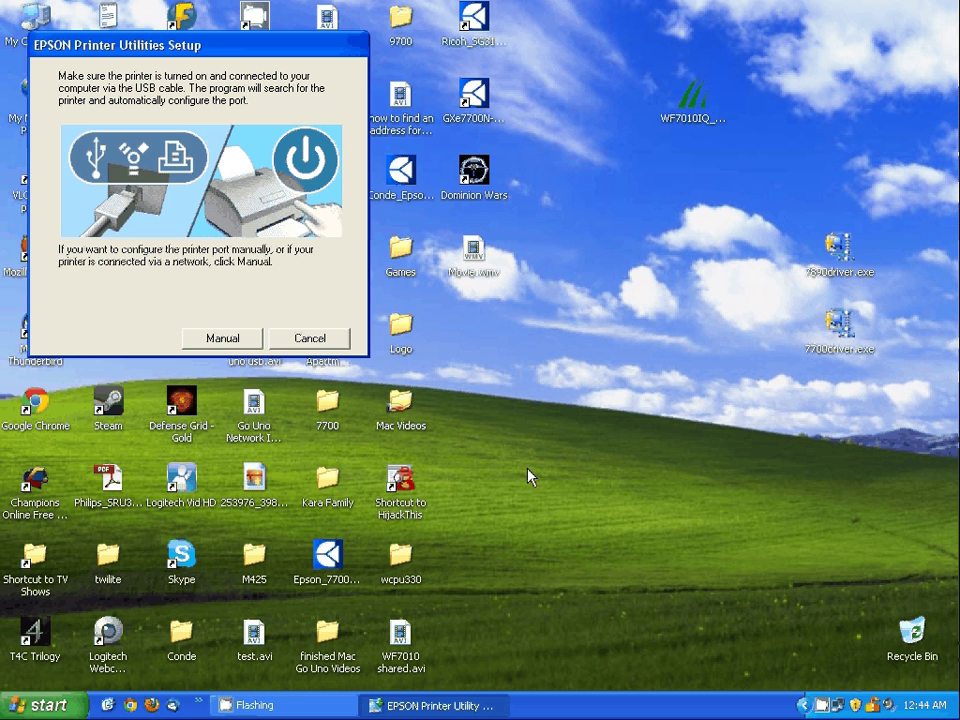
Manually assign the LPT1 printer port and complete the driver setup.
{"action": "left_click", "coordinate": [246, 347]}
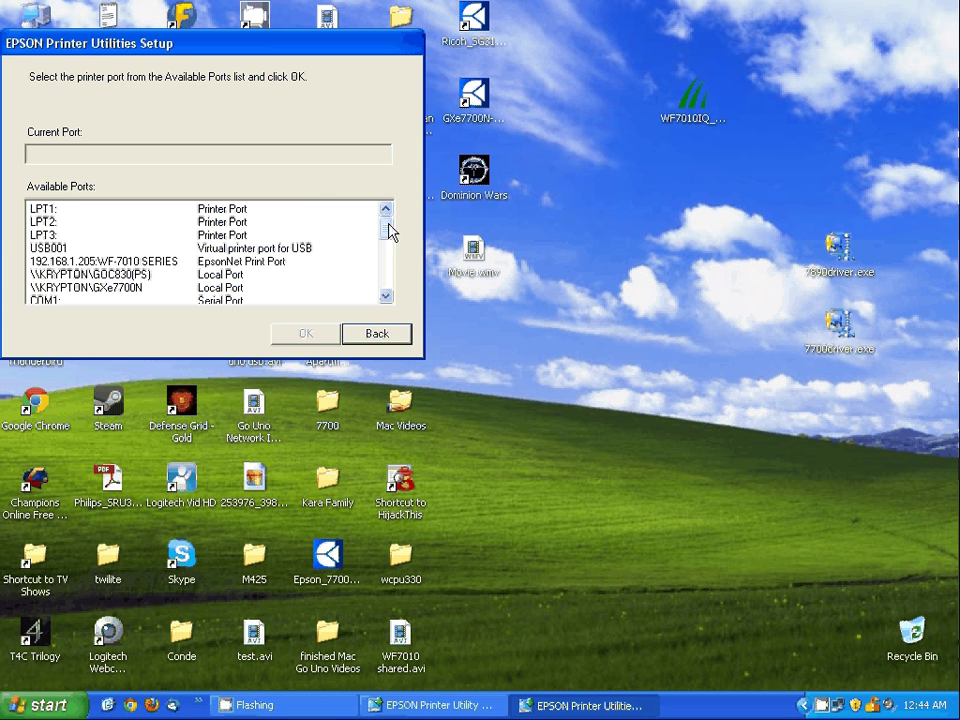
{"action": "left_click_drag", "start_coordinate": [390, 232], "coordinate": [392, 247]}
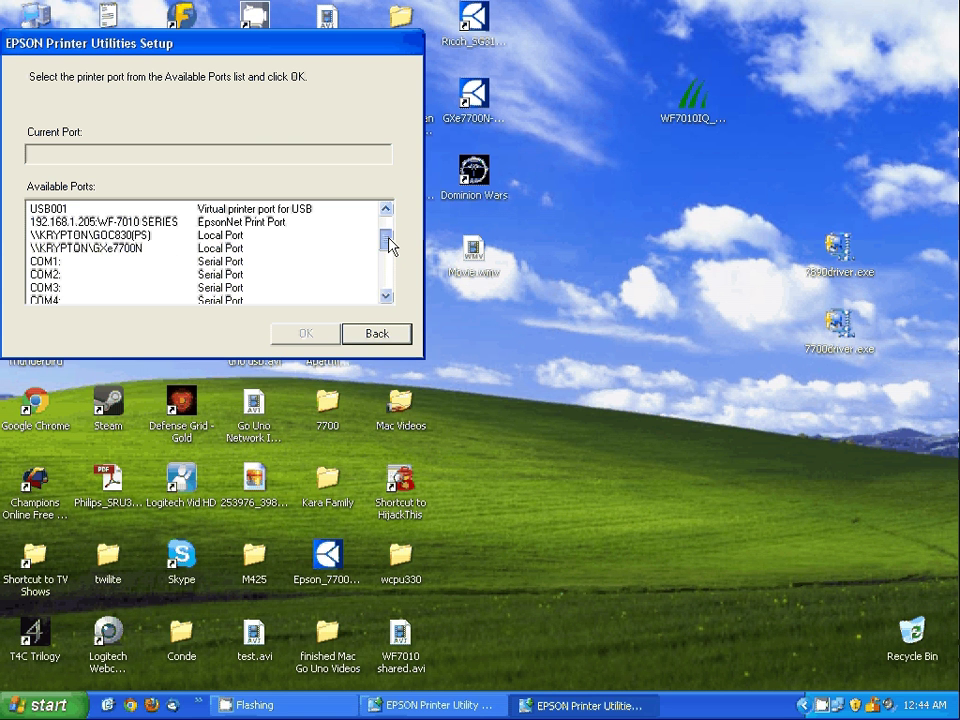
{"action": "left_click_drag", "start_coordinate": [390, 245], "coordinate": [387, 289]}
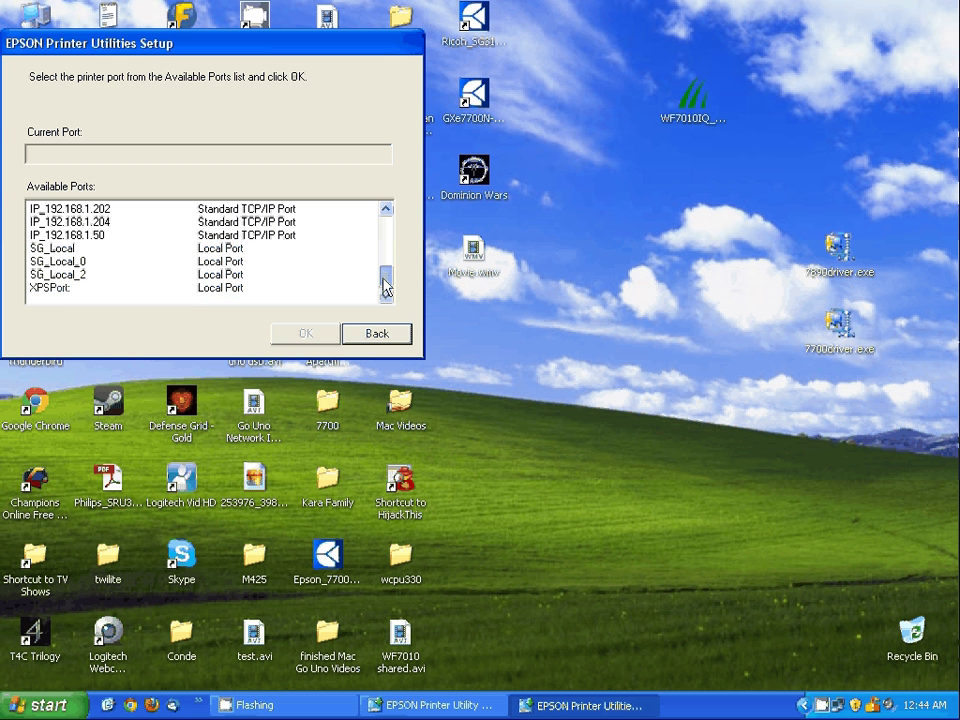
{"action": "scroll", "coordinate": [88, 221], "scroll_direction": "up", "scroll_amount": 5}
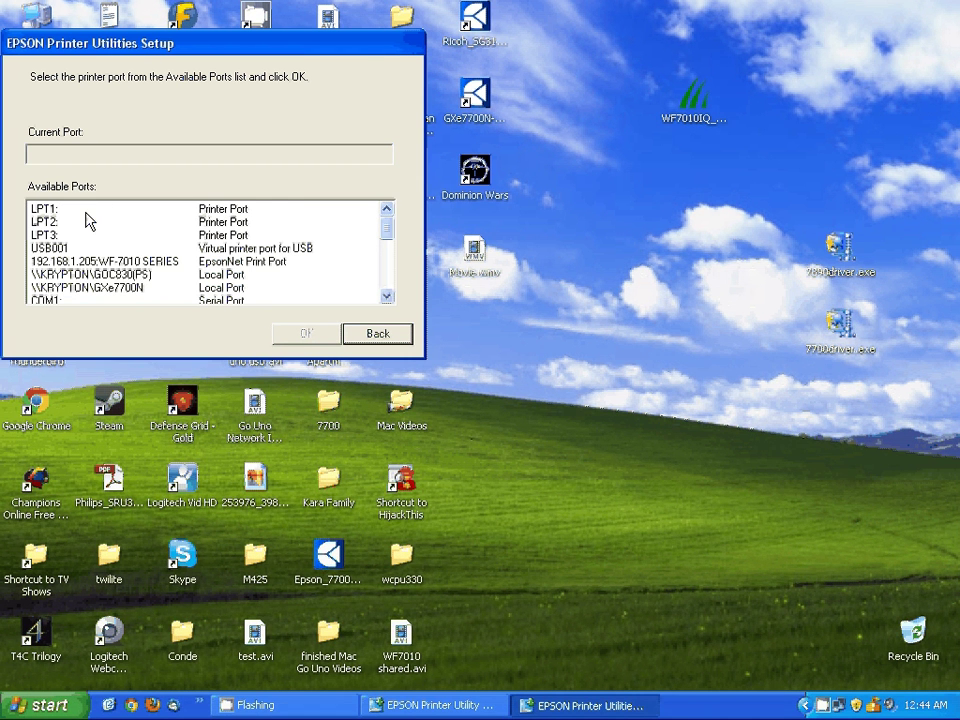
{"action": "left_click", "coordinate": [88, 209]}
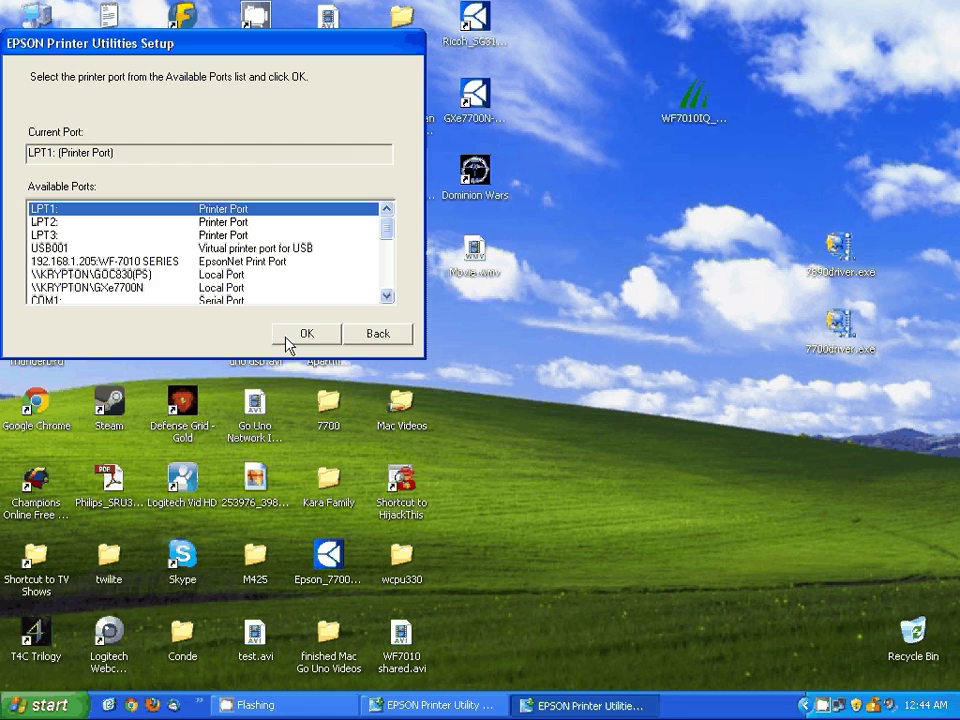
{"action": "left_click", "coordinate": [303, 334]}
{"action": "left_click", "coordinate": [646, 468]}
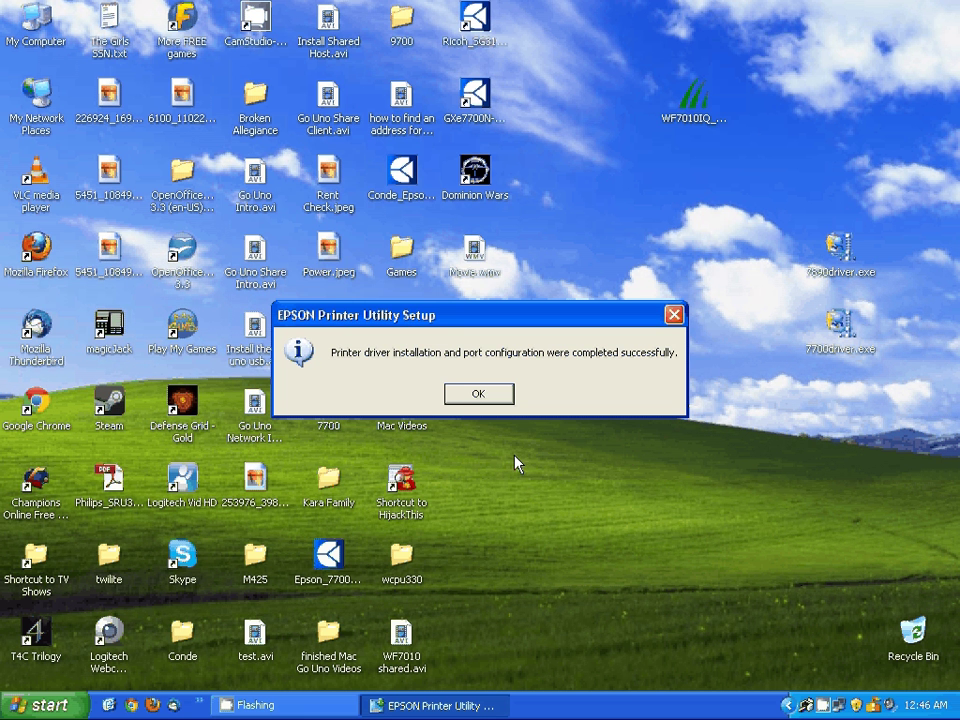
{"action": "left_click", "coordinate": [479, 397]}
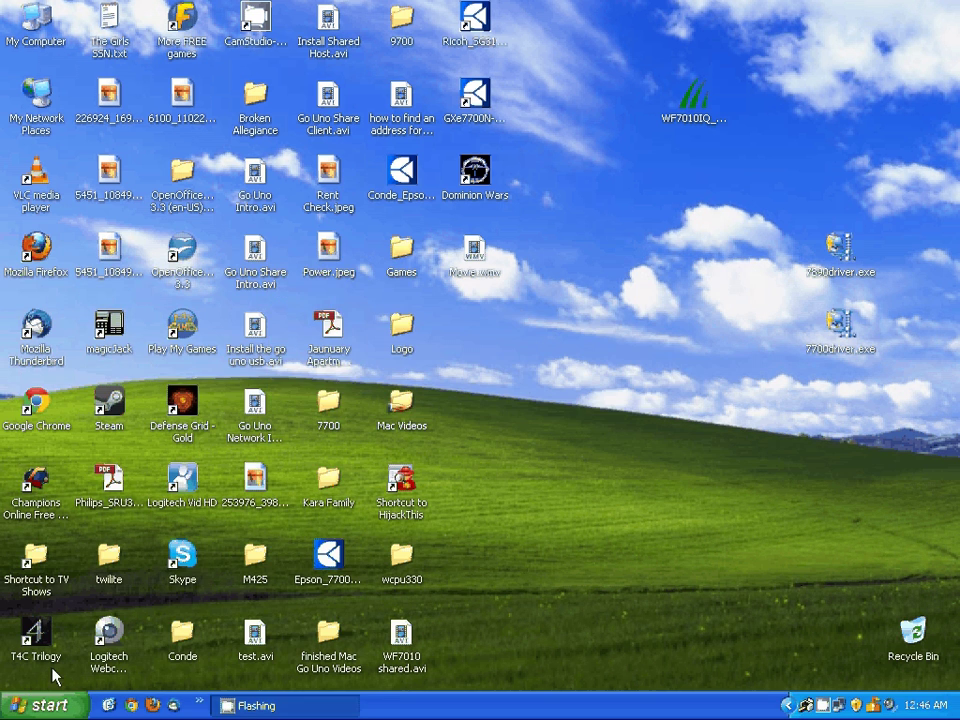
Open the port settings in the Epson Stylus Pro 7890's printer properties.
{"action": "left_click", "coordinate": [45, 705]}
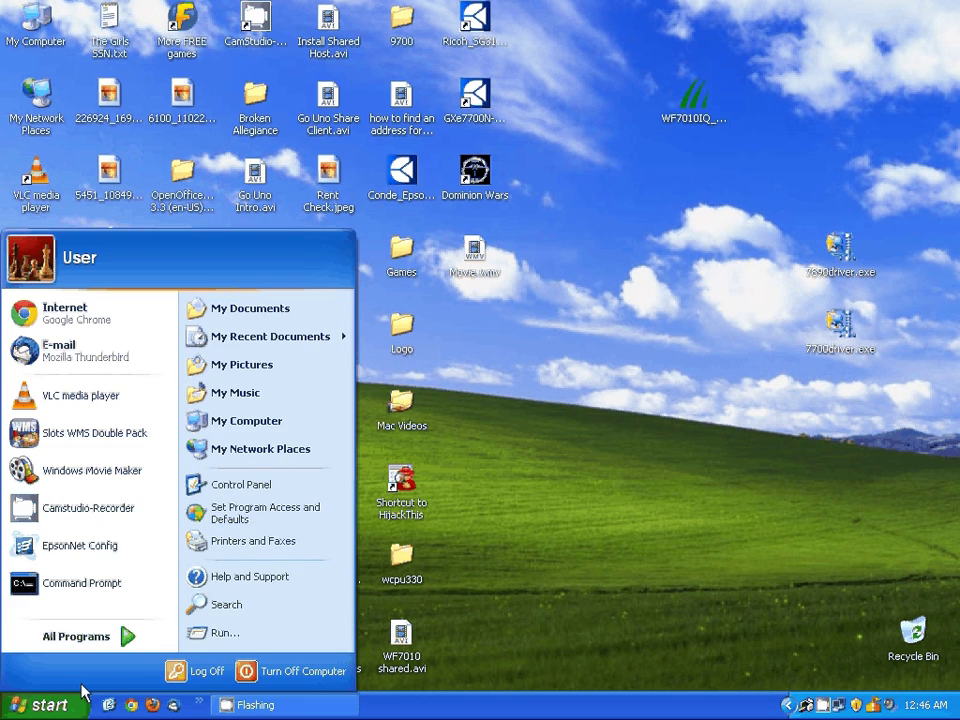
{"action": "left_click", "coordinate": [752, 496]}
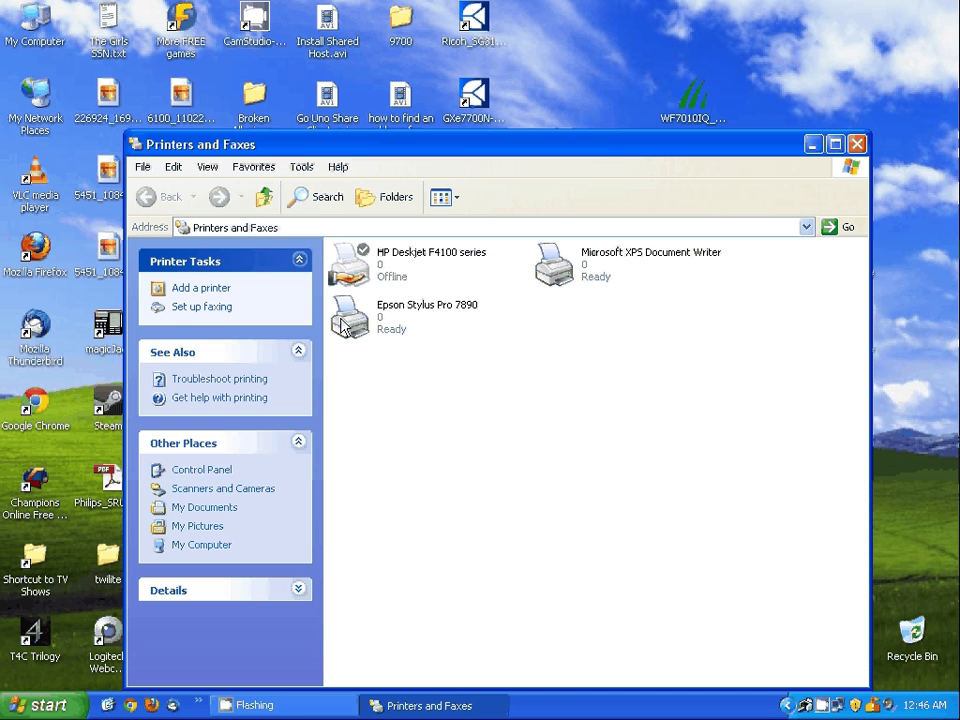
{"action": "left_click", "coordinate": [344, 318]}
{"action": "right_click", "coordinate": [357, 318]}
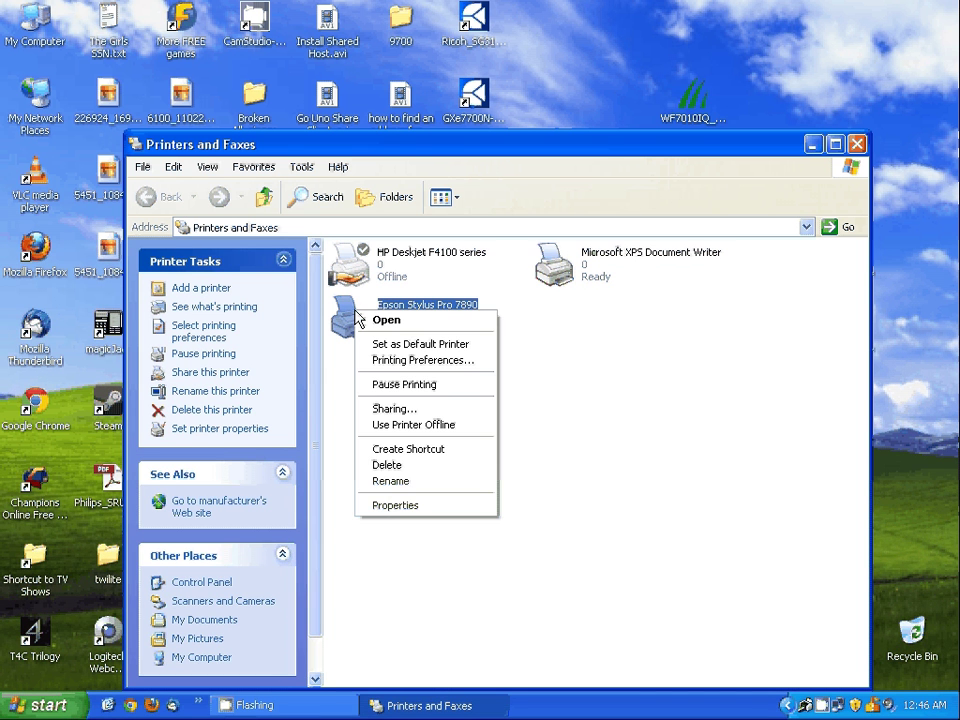
{"action": "left_click", "coordinate": [404, 507]}
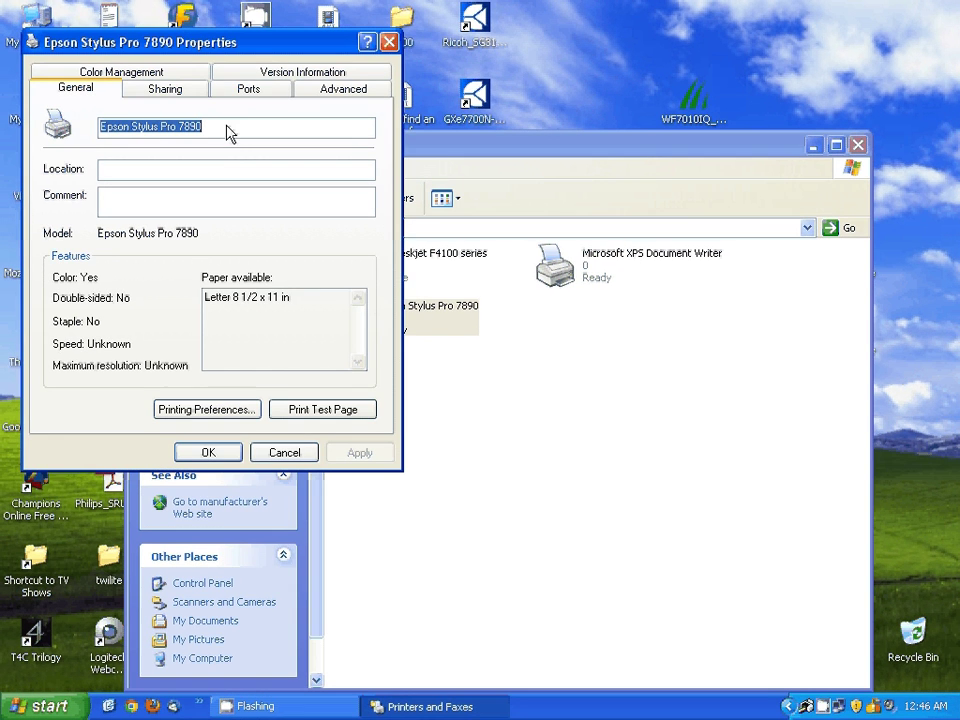
{"action": "left_click", "coordinate": [251, 92]}
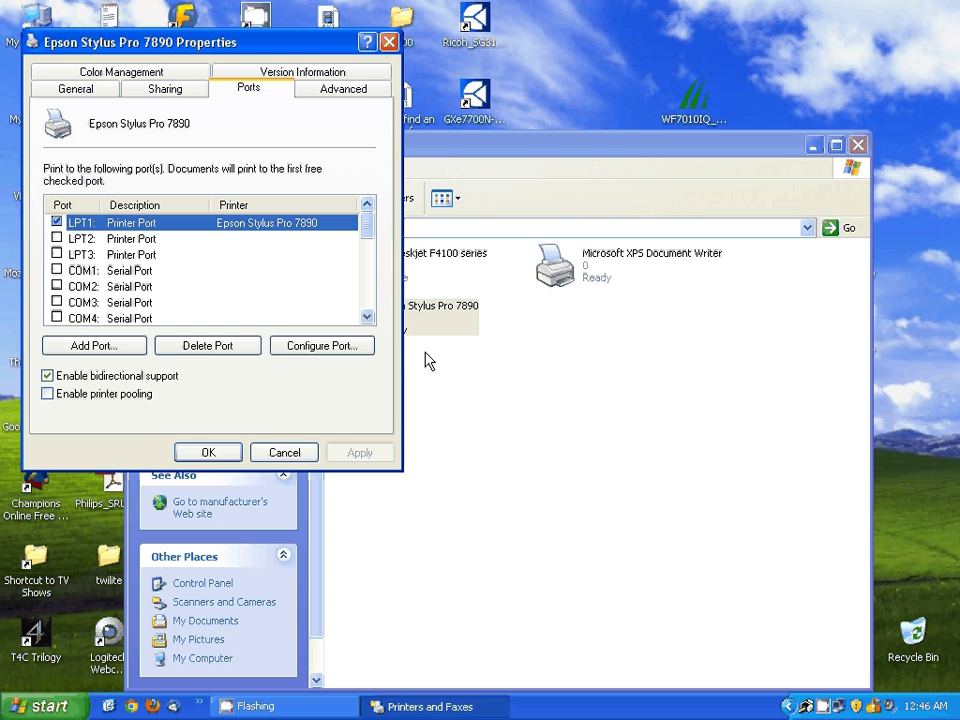
Add a Standard TCP/IP port for IP address 192.168.1.25 to the Epson Stylus Pro 7890, using the Generic Network Card device type.
{"action": "left_click", "coordinate": [74, 350]}
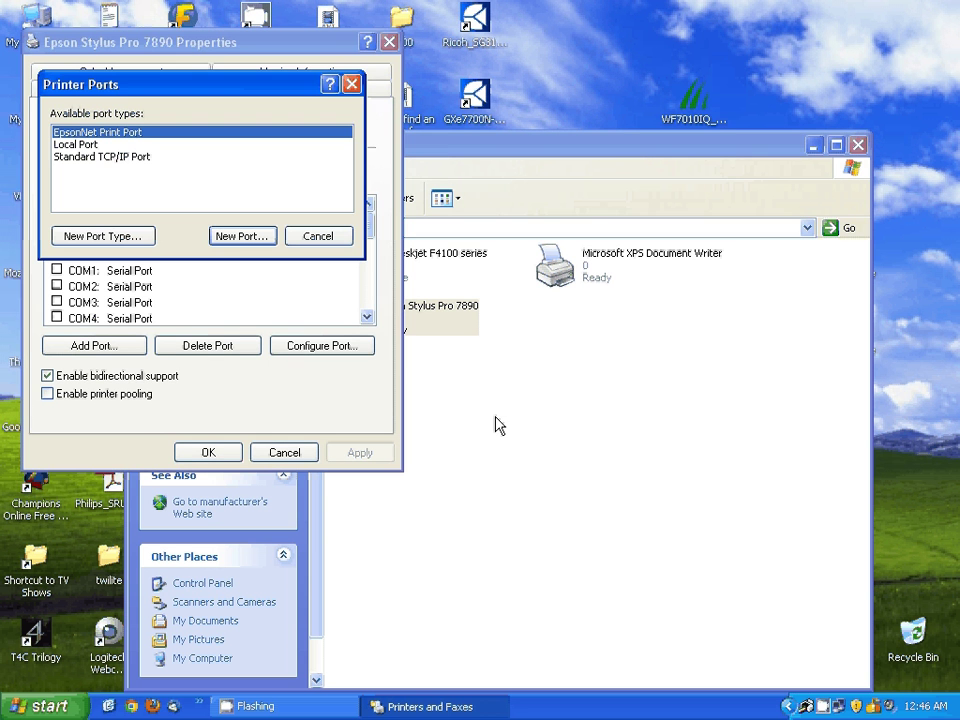
{"action": "left_click", "coordinate": [96, 157]}
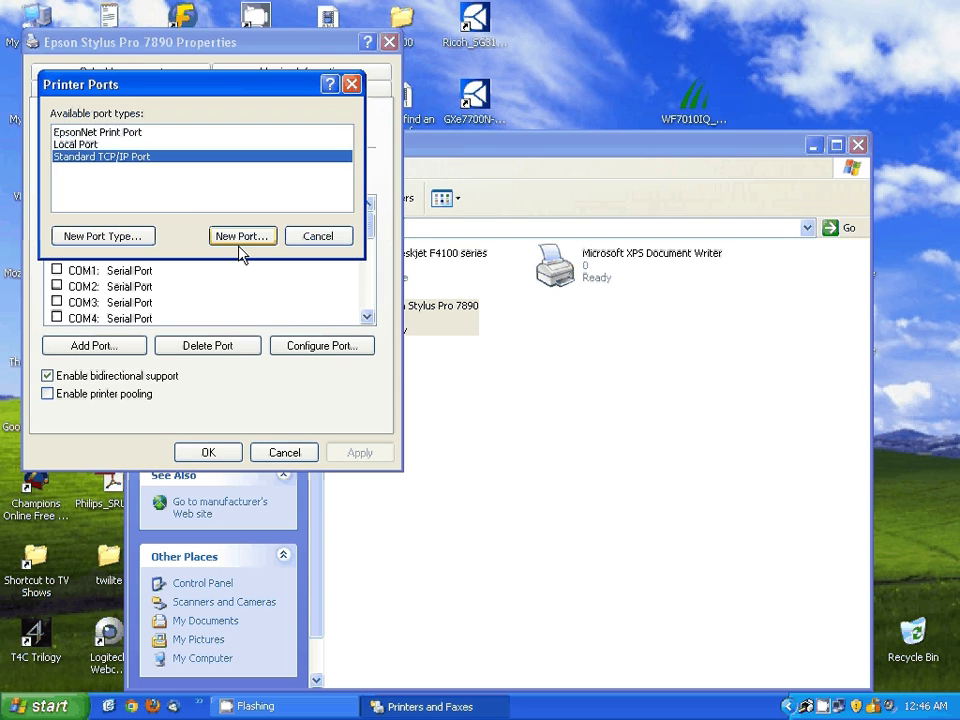
{"action": "left_click", "coordinate": [242, 240]}
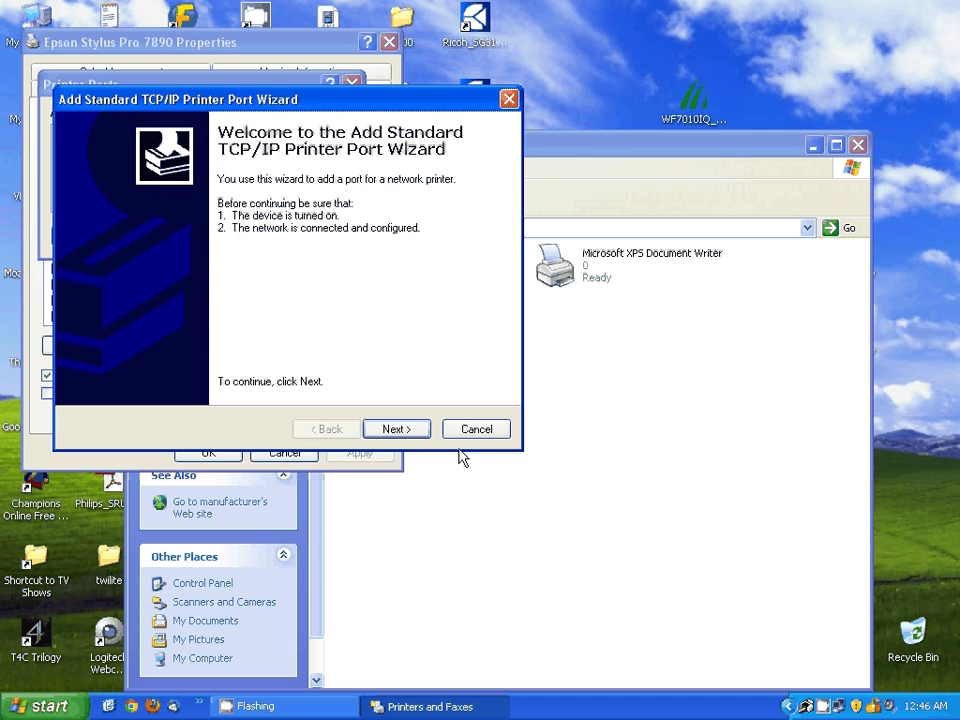
{"action": "left_click", "coordinate": [408, 430]}
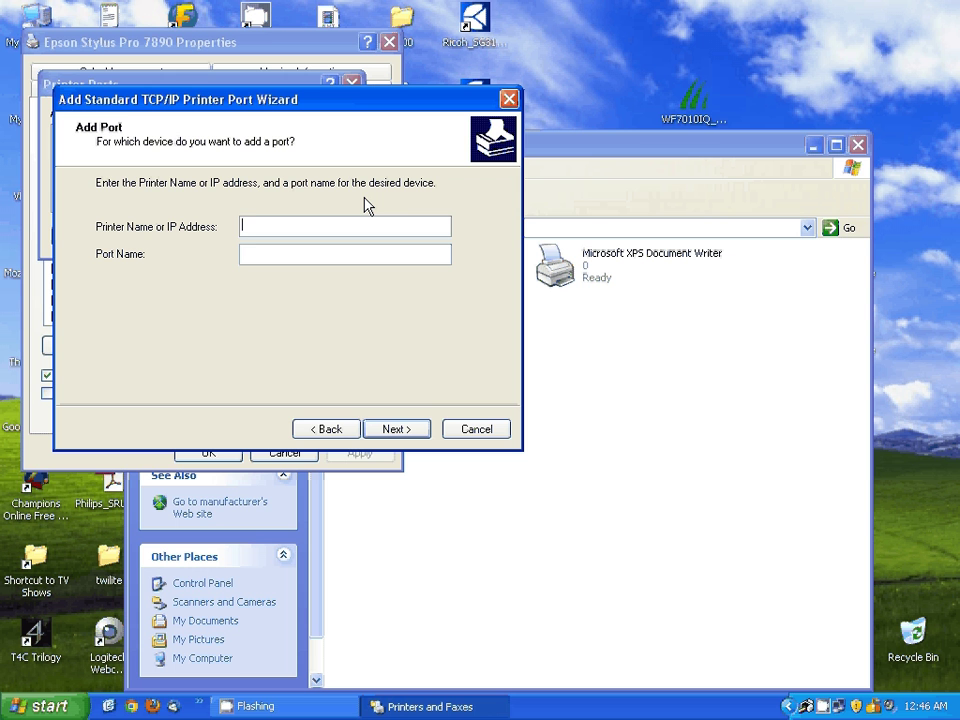
{"action": "type", "text": "192.1"}
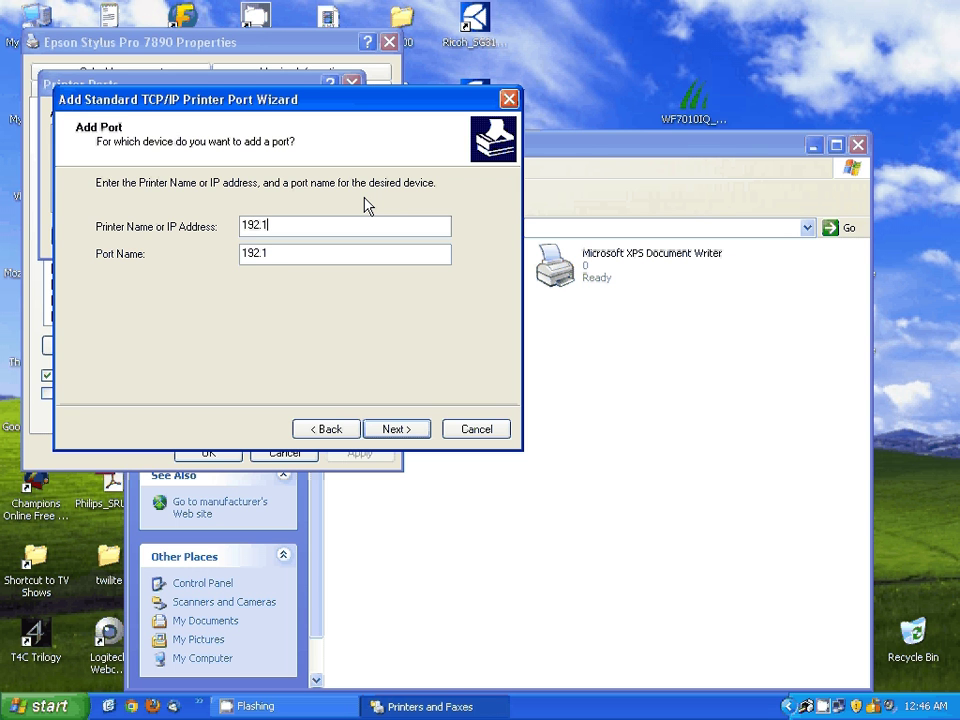
{"action": "type", "text": "68.1.25"}
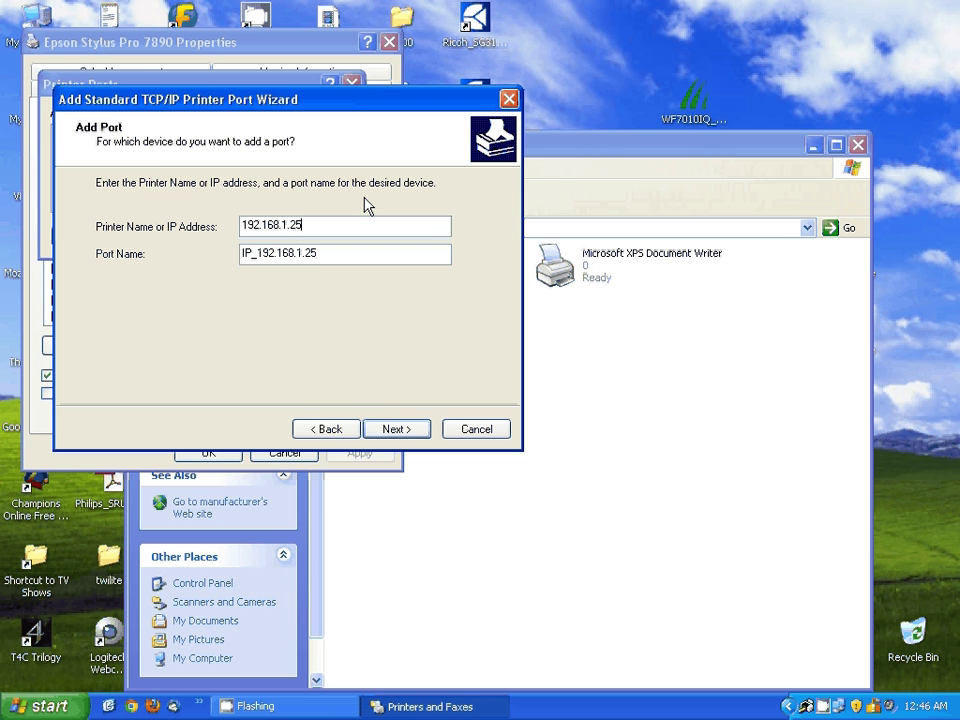
{"action": "left_click", "coordinate": [396, 429]}
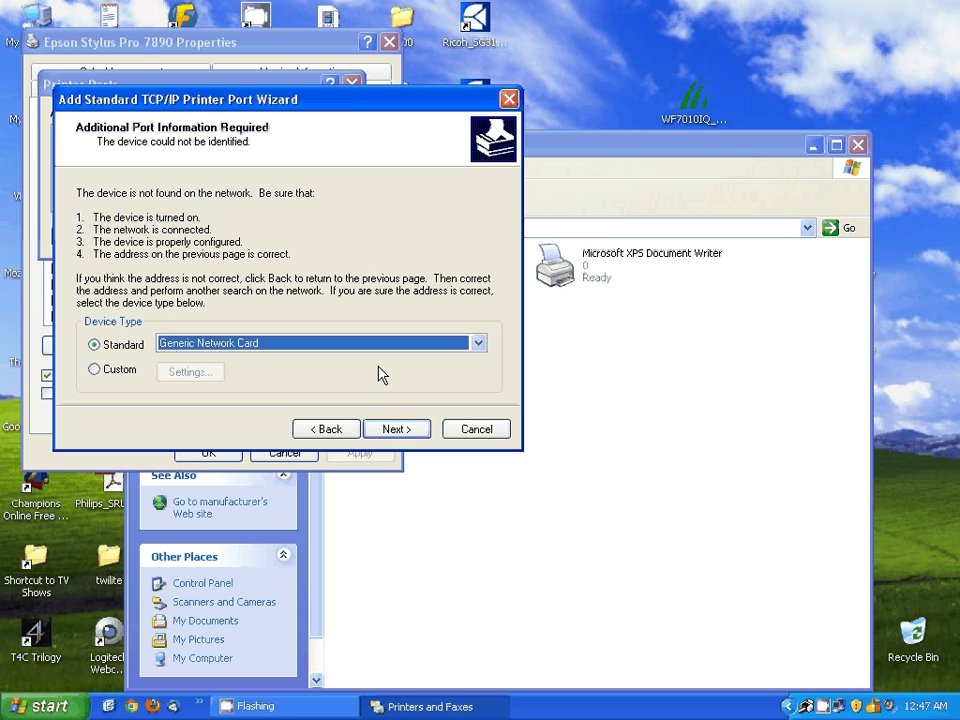
{"action": "left_click", "coordinate": [403, 433]}
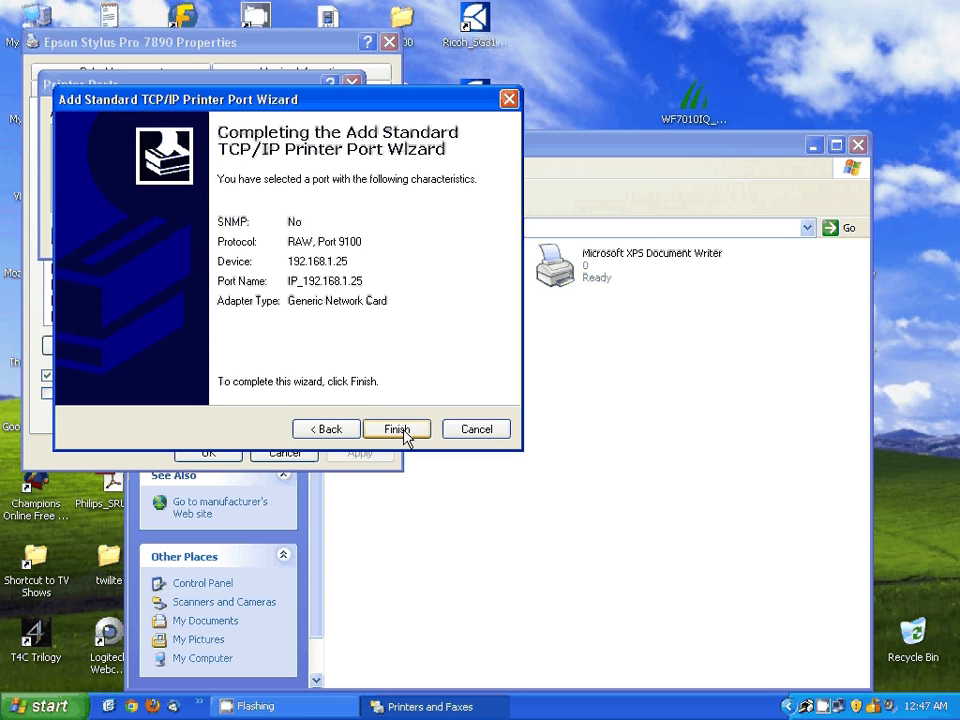
{"action": "left_click", "coordinate": [397, 429]}
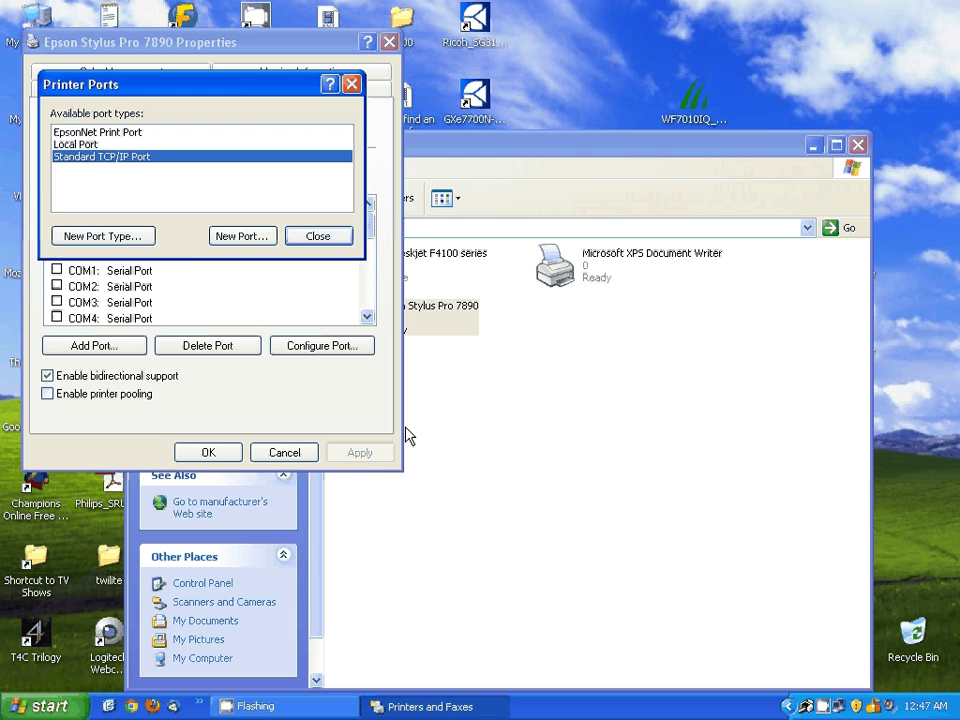
{"action": "left_click", "coordinate": [325, 241]}
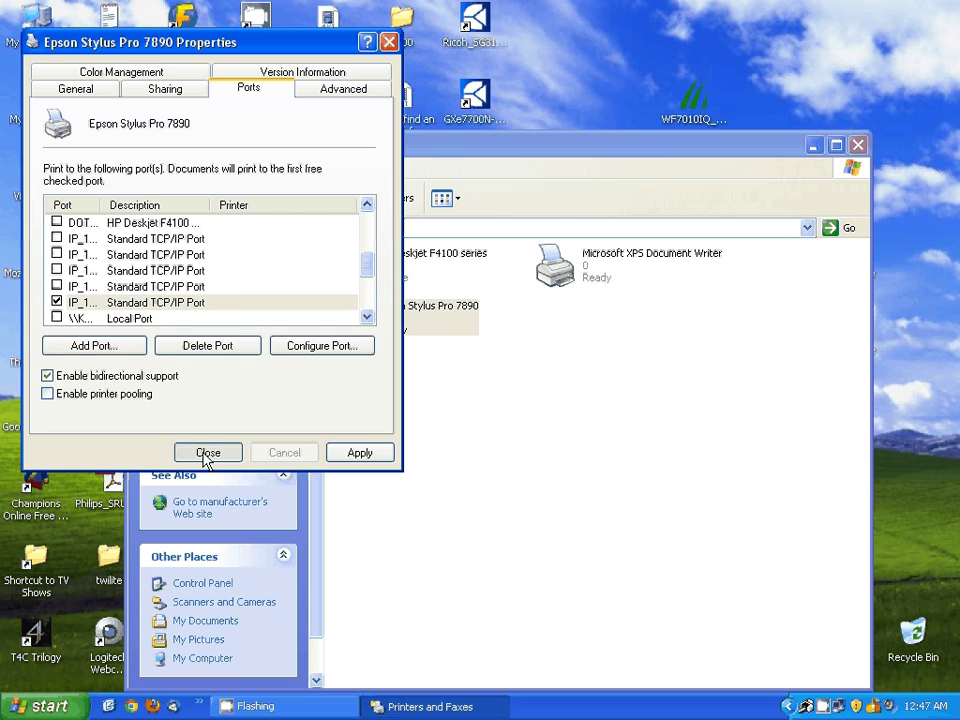
{"action": "left_click", "coordinate": [512, 478]}
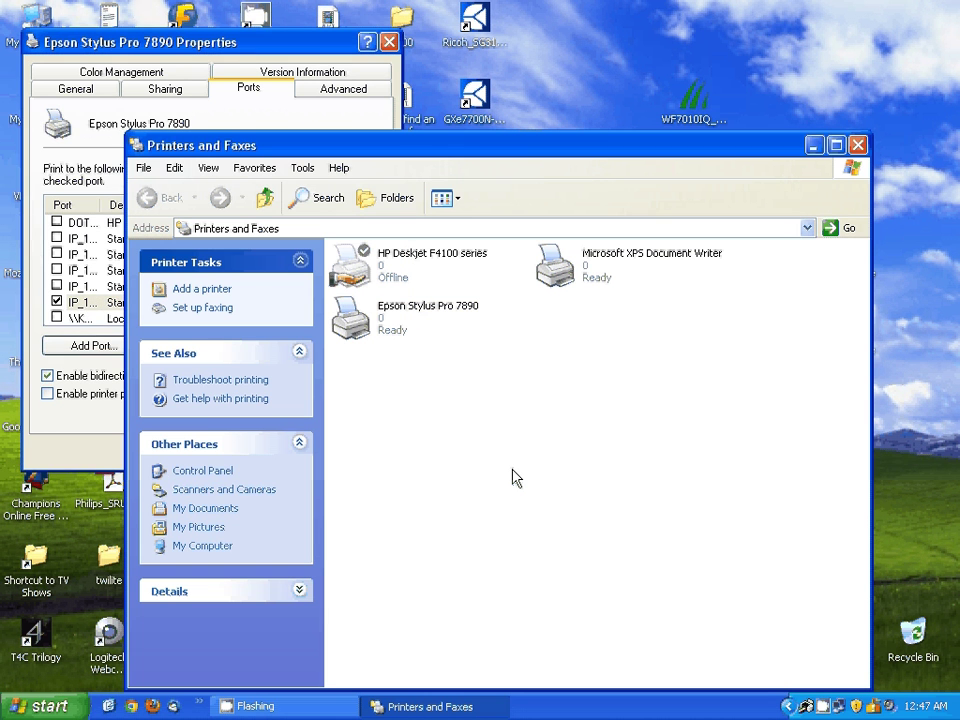